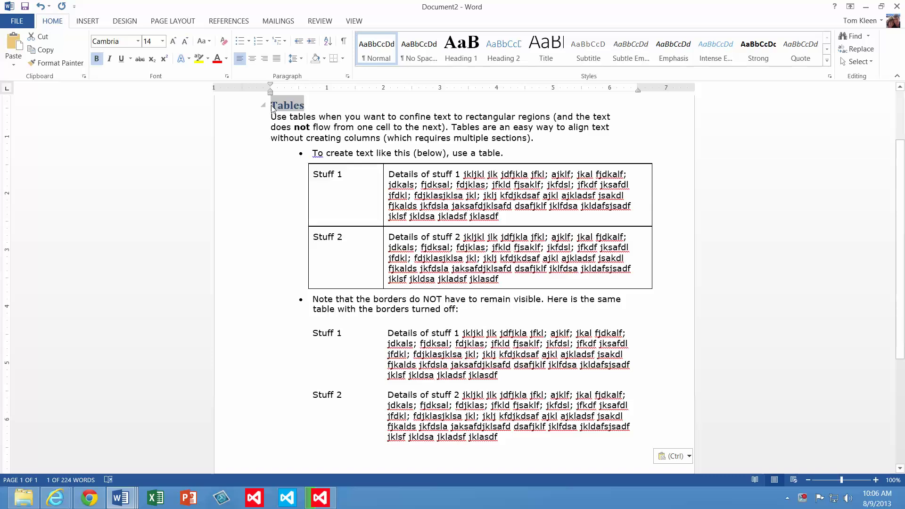
- Select and deselect the bordered table, then put the cursor in the Stuff 1 cell
key("Left")
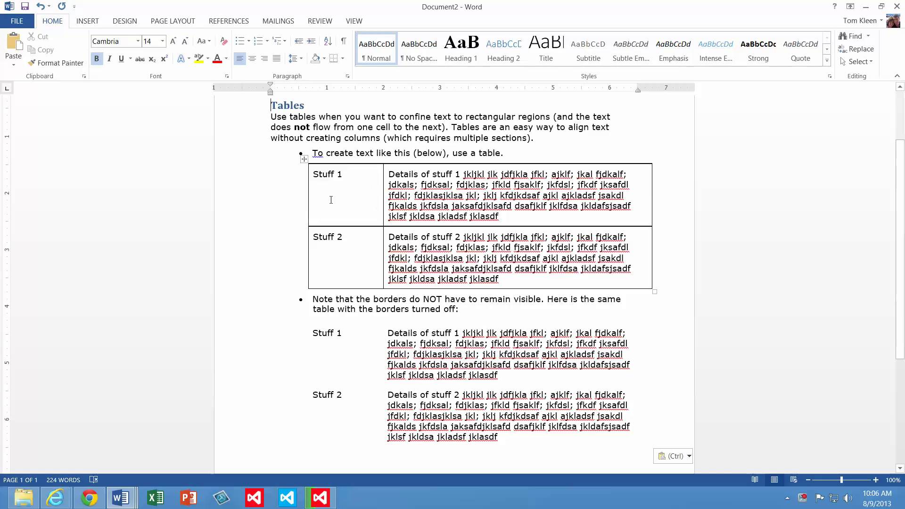
left_click(304, 160)
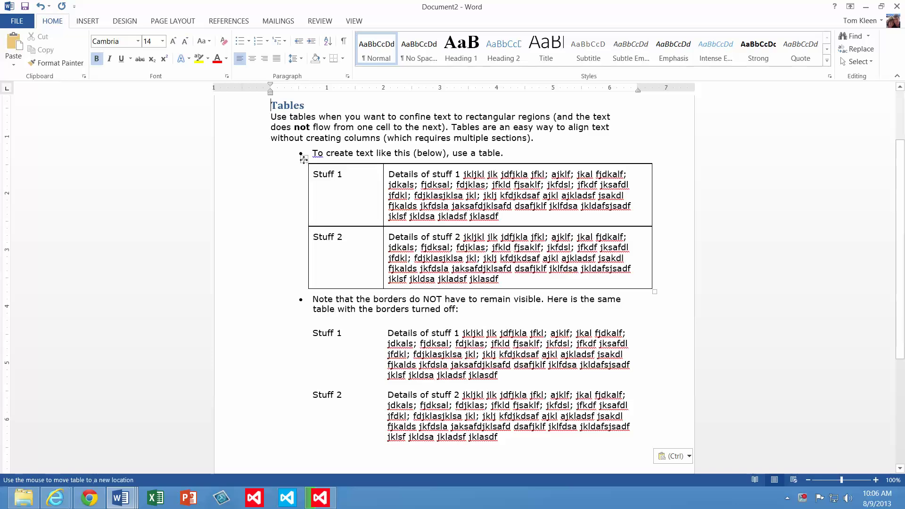
left_click(381, 332)
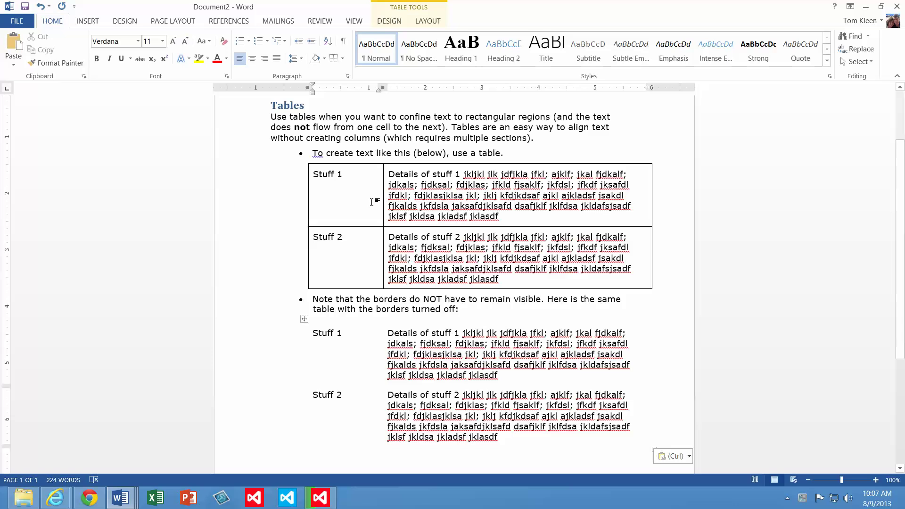
left_click(340, 178)
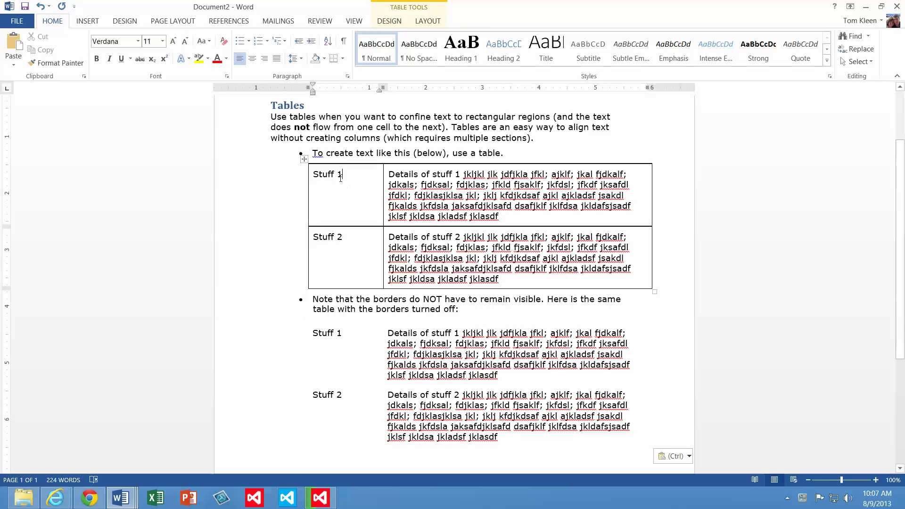
- Turn on Show/Hide ¶ and check the end-of-cell markers after Stuff 2, Stuff 2 and Stuff 1
left_click(344, 42)
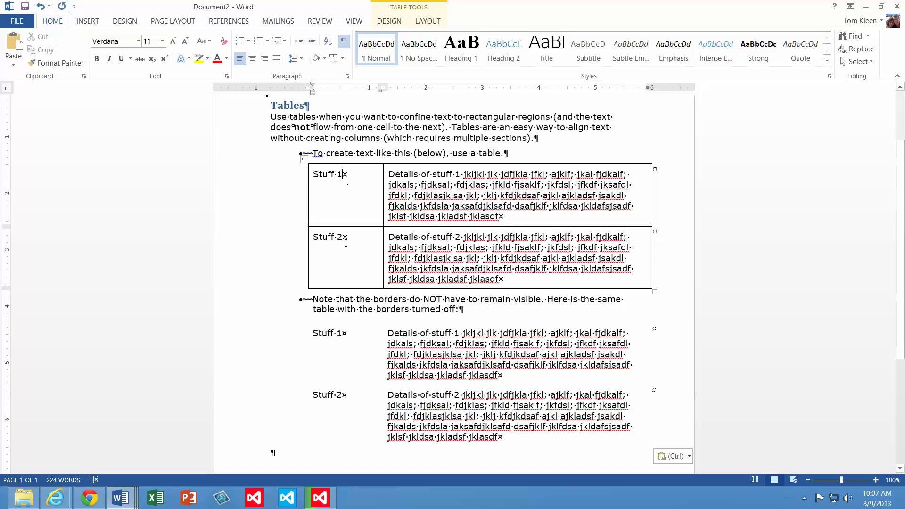
left_click(501, 279)
left_click(343, 394)
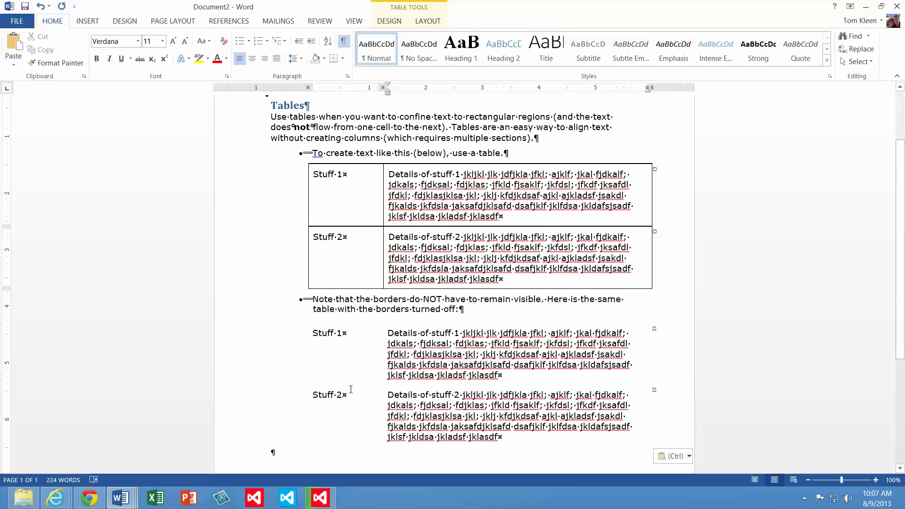
left_click(348, 334)
left_click_drag(332, 172, 327, 329)
left_click(327, 328)
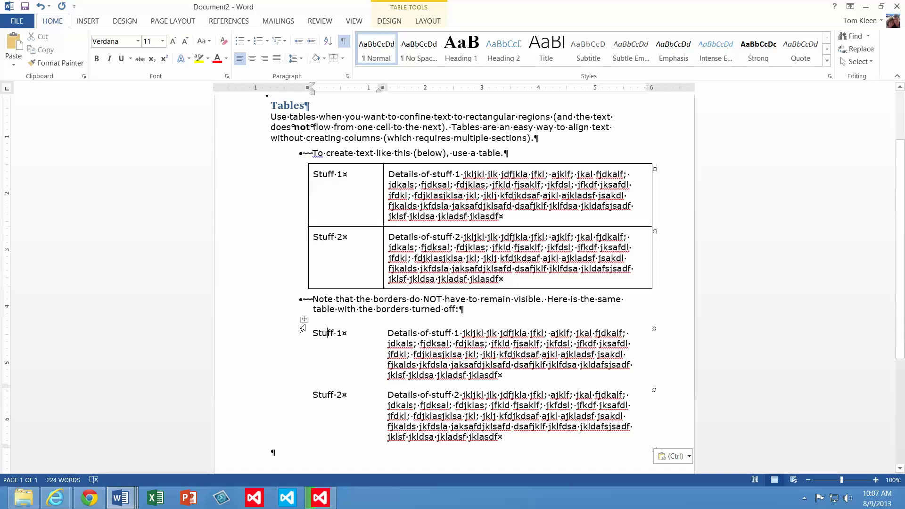
left_click(304, 319)
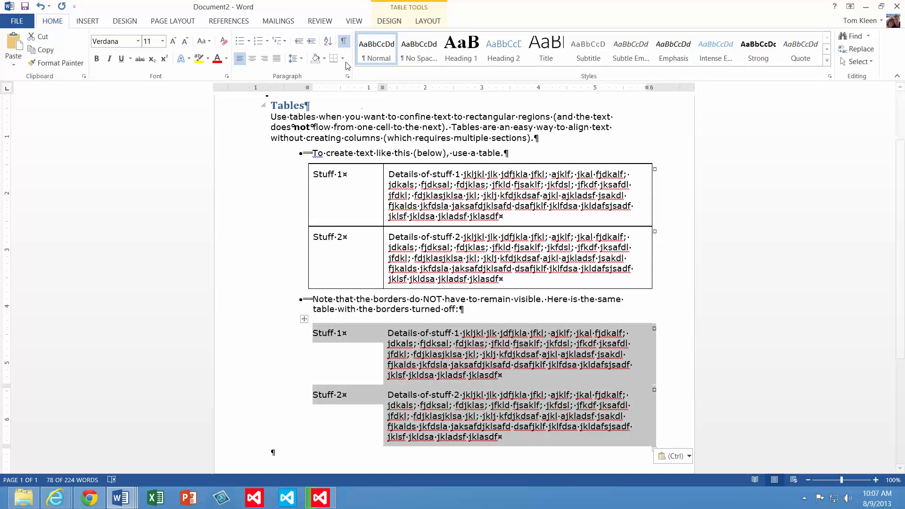
left_click(391, 342)
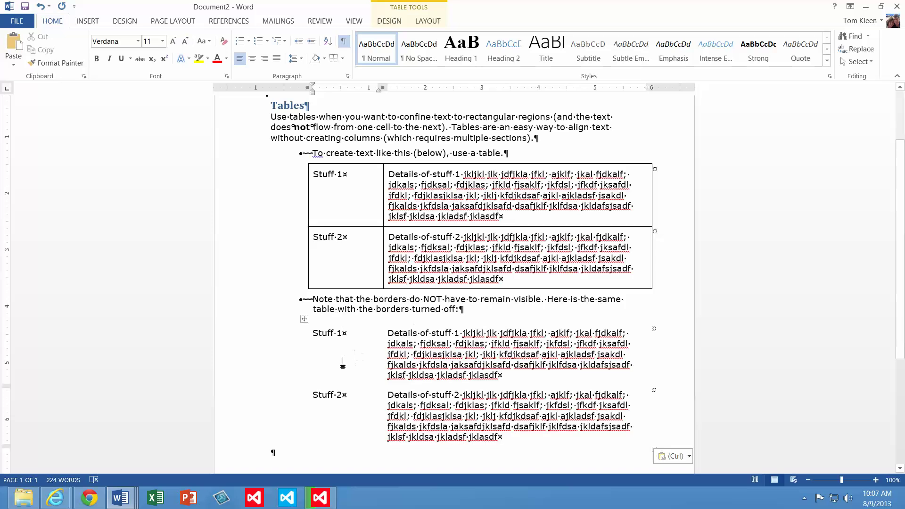
left_click(343, 58)
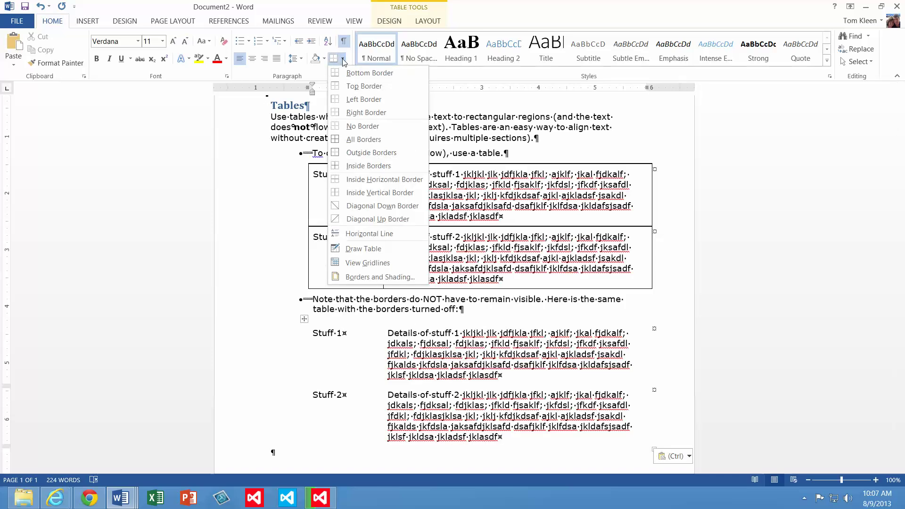
left_click(305, 320)
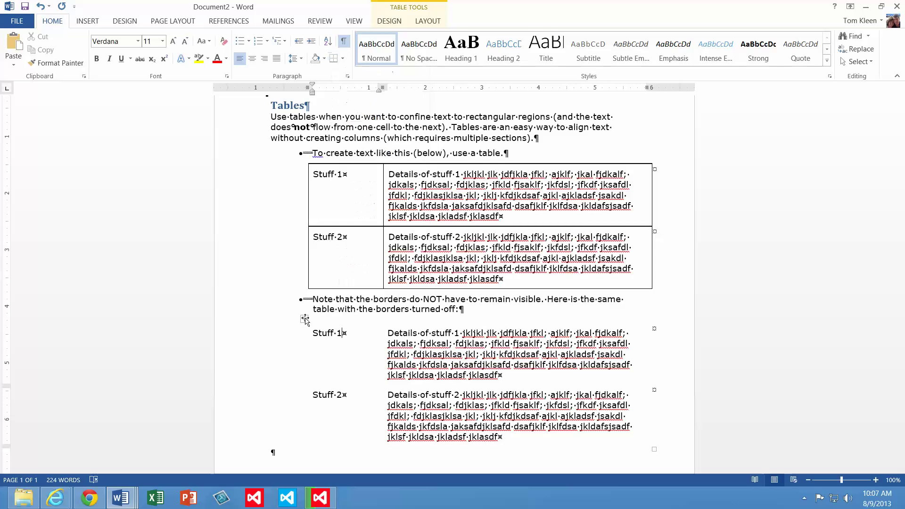
left_click(304, 319)
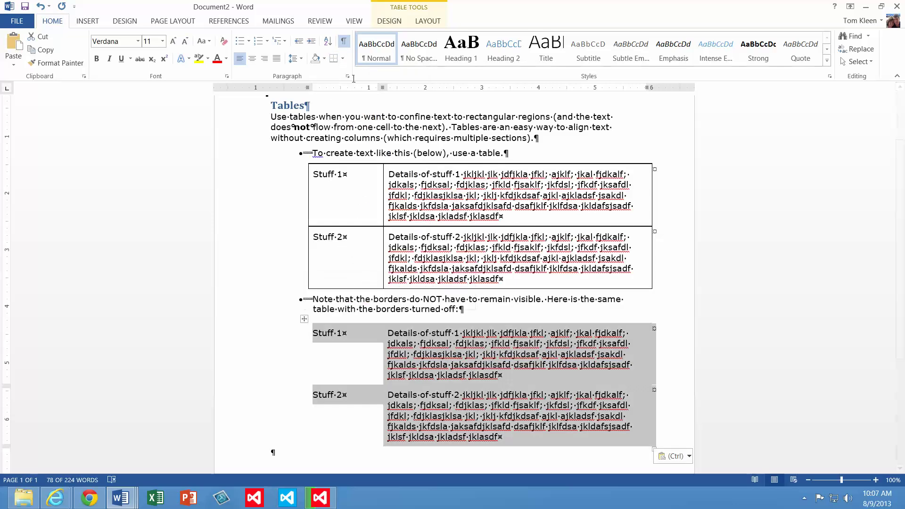
left_click(342, 58)
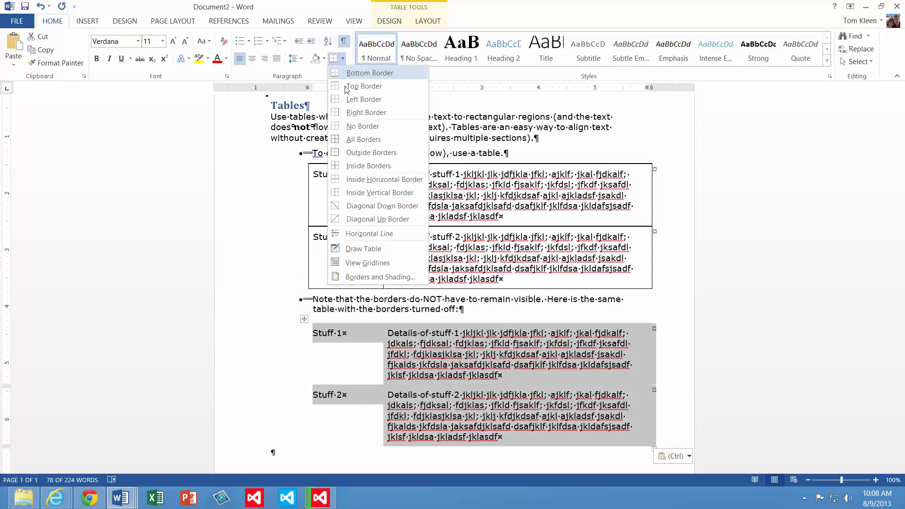
left_click(357, 138)
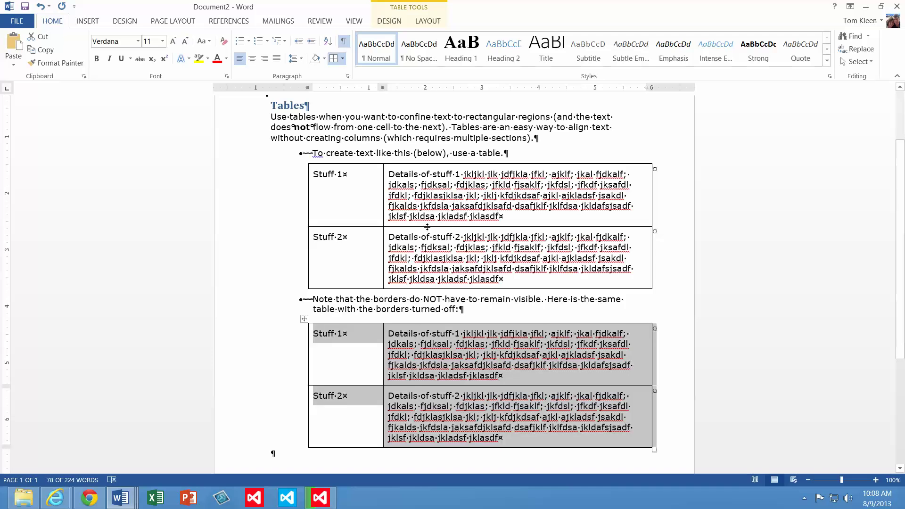
key("ctrl+z")
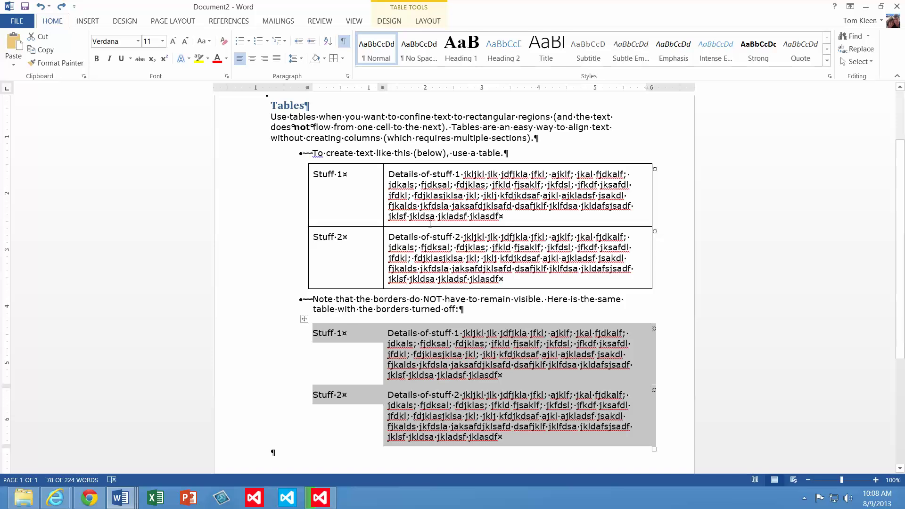
- Switch to TablePractice.docx and turn on Show/Hide ¶ to reveal the budget data's tab characters
key("ctrl+z")
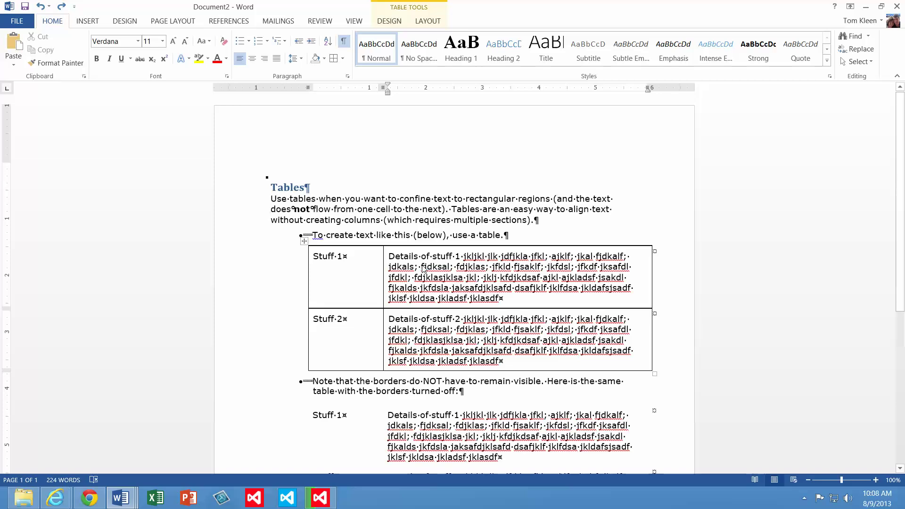
key("alt+Tab")
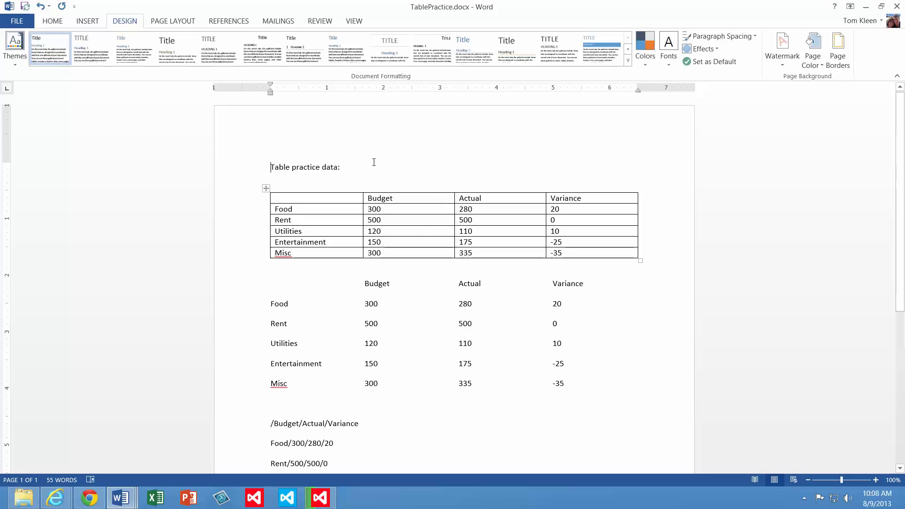
left_click(59, 24)
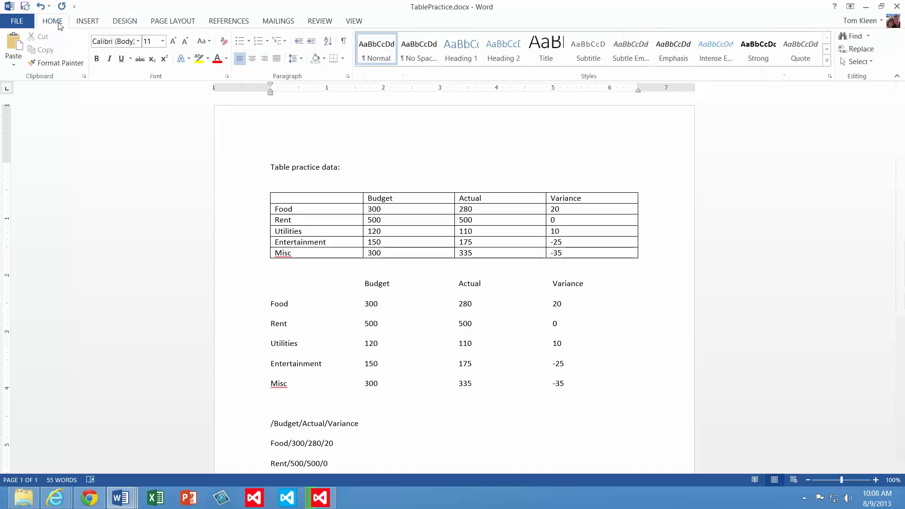
left_click(346, 43)
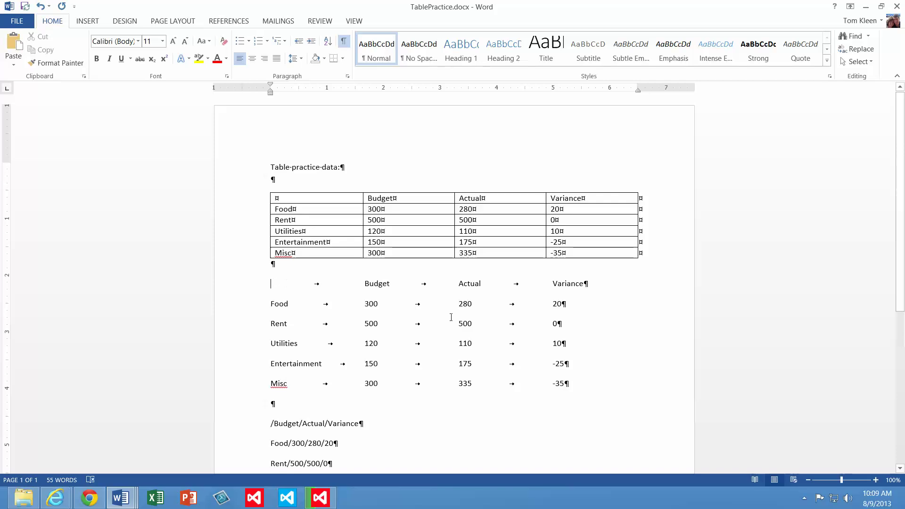
- Select the tabbed header line plus the Food, Rent, Utilities, Entertainment and Misc rows
left_click_drag(451, 317, 584, 388)
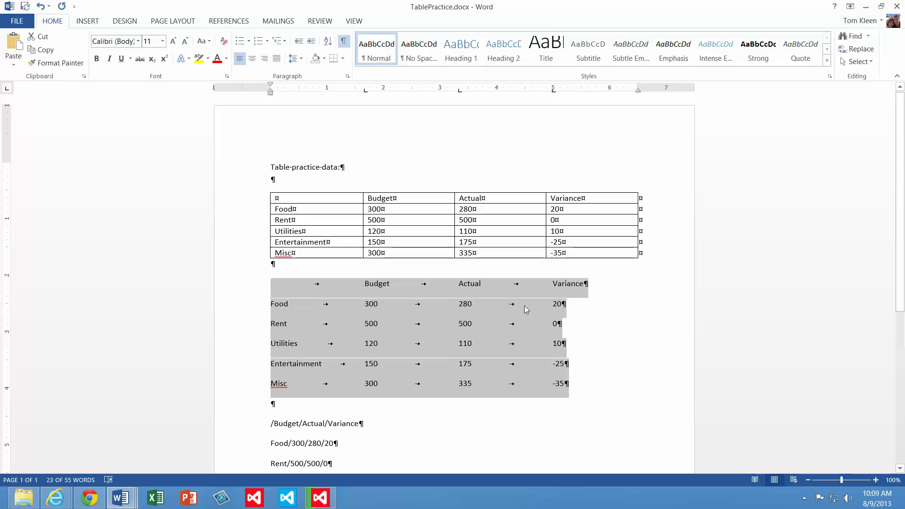
left_click(277, 287)
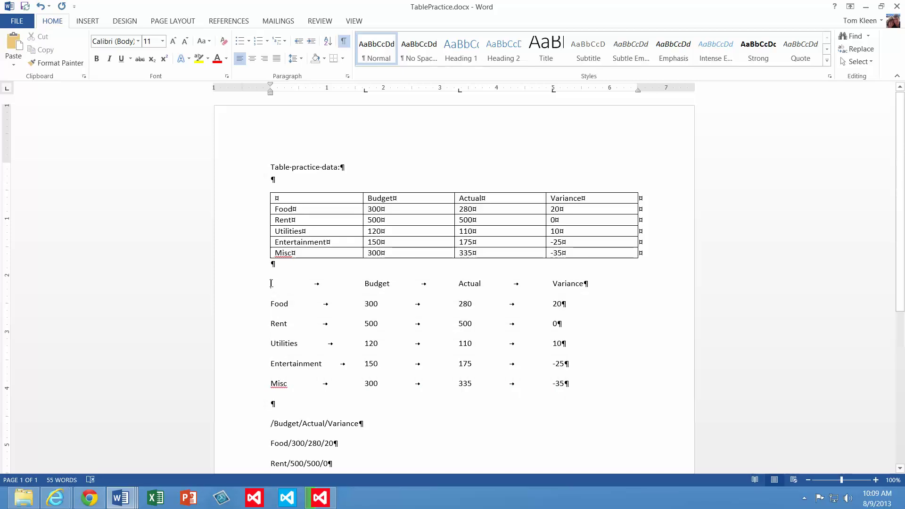
left_click_drag(500, 315, 582, 391)
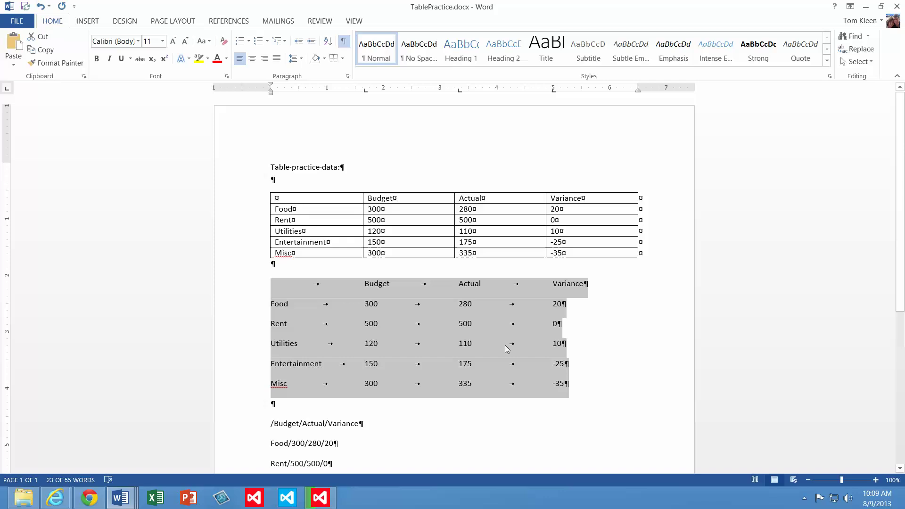
left_click(373, 291)
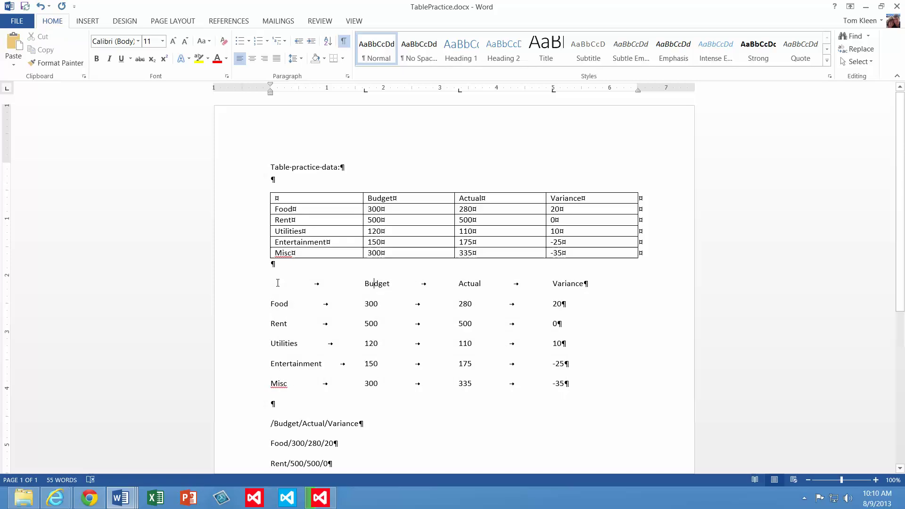
left_click_drag(549, 356, 579, 389)
left_click_drag(507, 401, 292, 408)
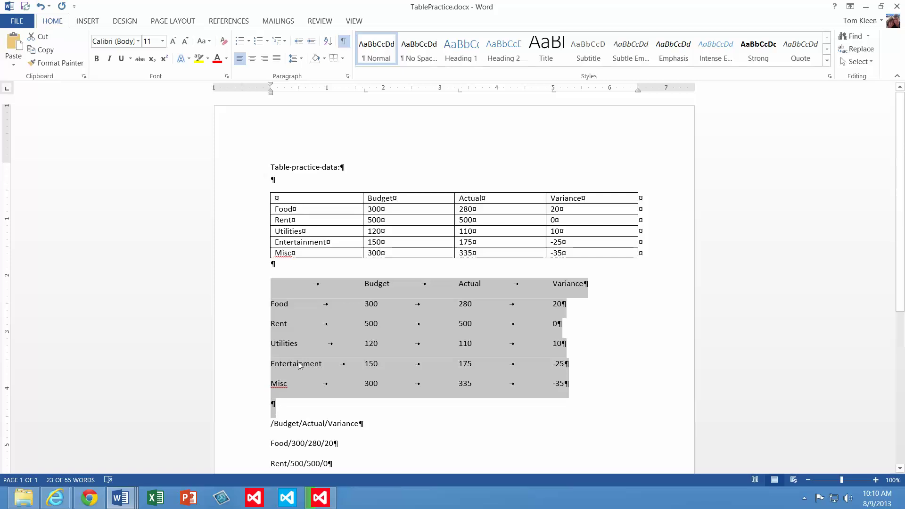
left_click(362, 285)
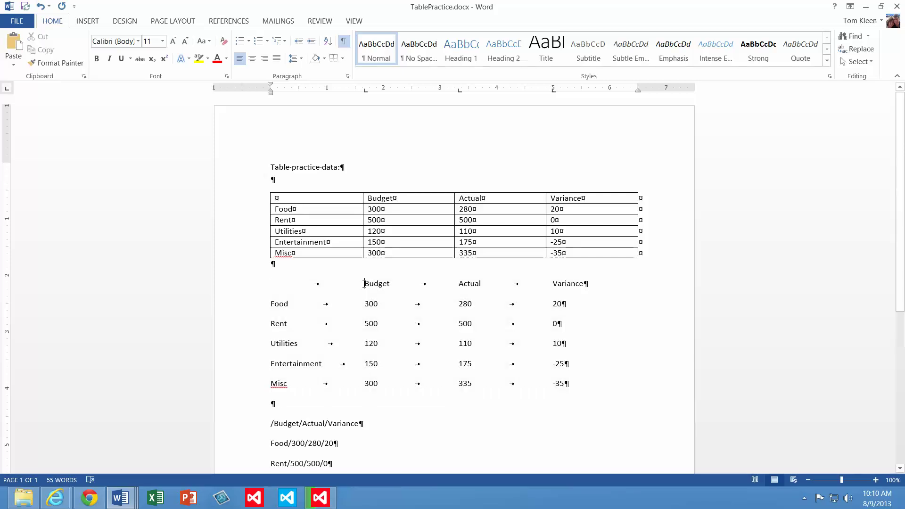
left_click_drag(364, 283, 578, 385)
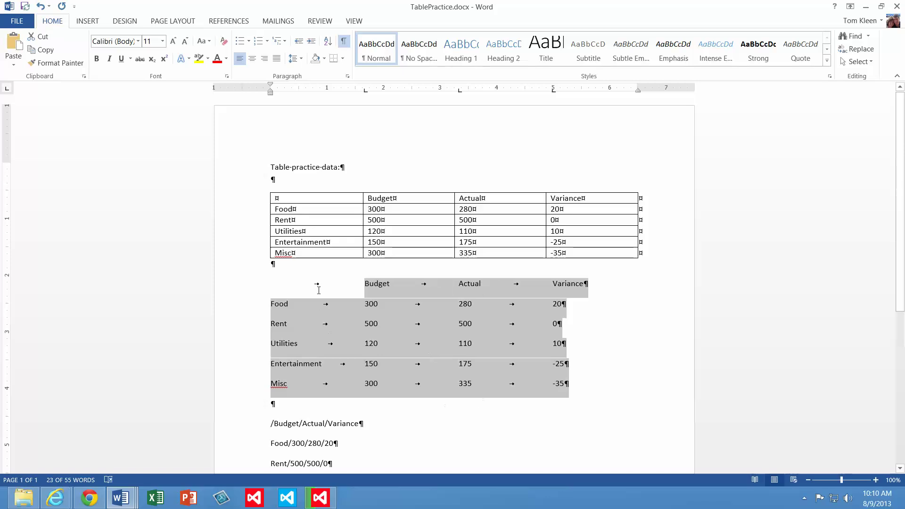
left_click(277, 283)
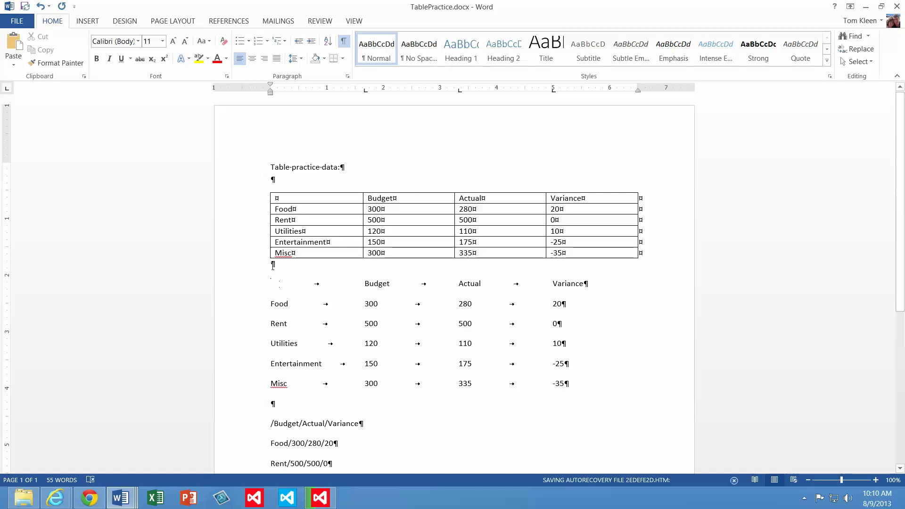
left_click_drag(272, 264, 572, 390)
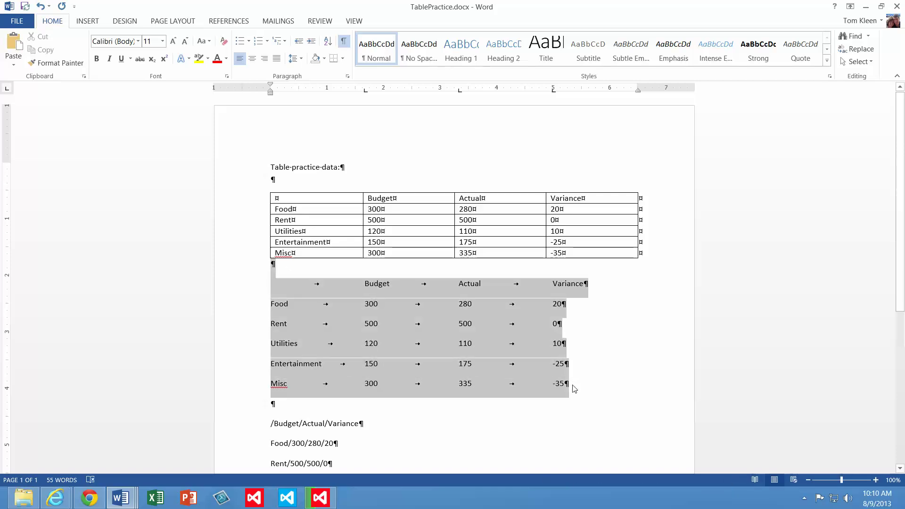
left_click(296, 284)
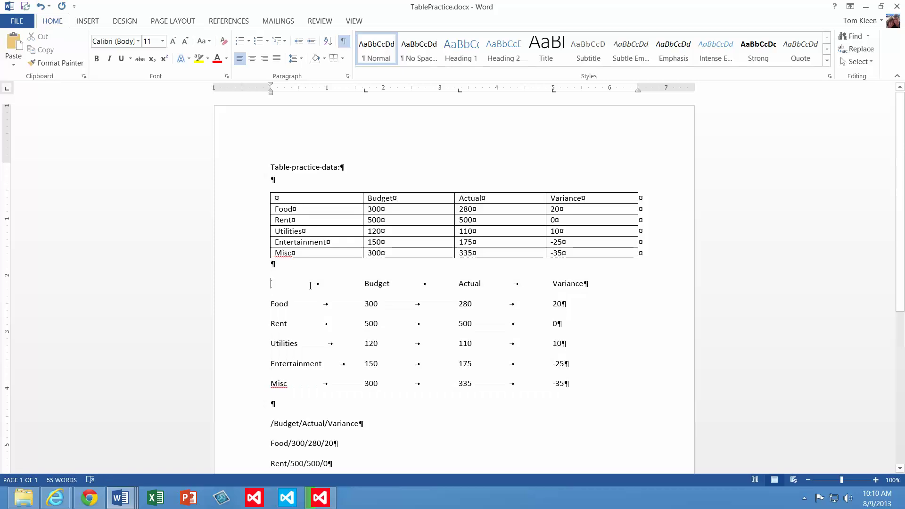
key("shift+Down")
key("shift+Down")
key("shift+Down")
key("shift+Down")
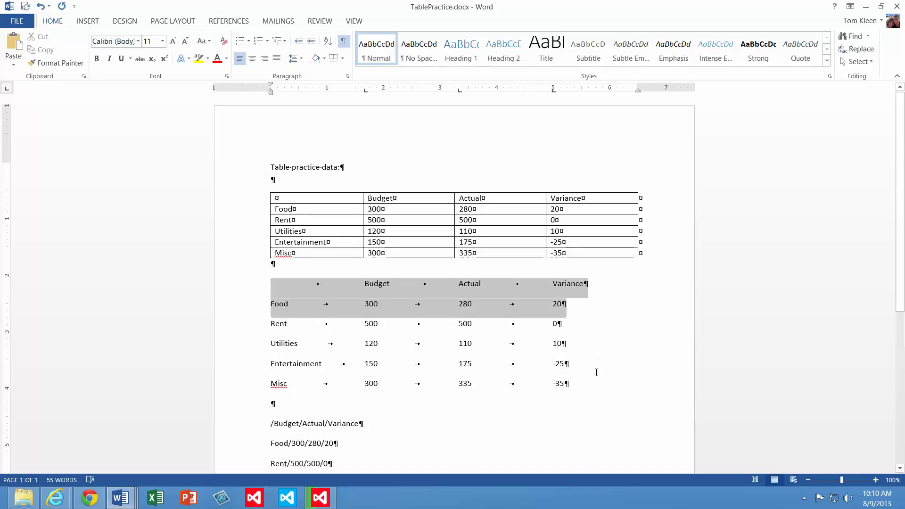
key("shift+Down")
key("shift+Down")
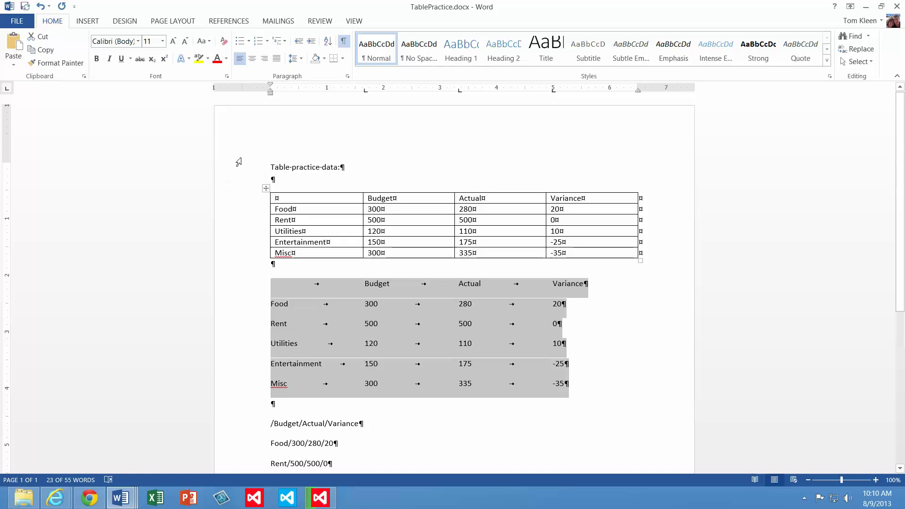
- Convert the selected tabbed lines to a table with 4 columns and Tabs as the separator
left_click(88, 22)
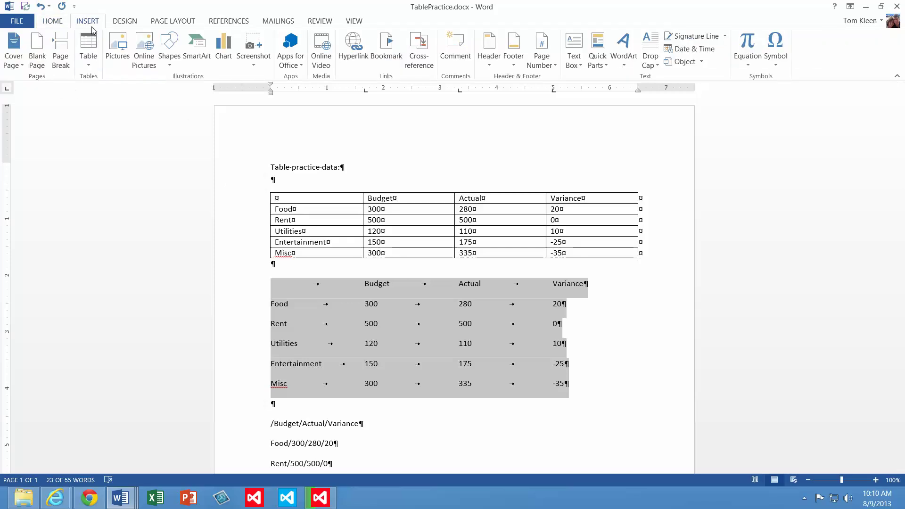
left_click(90, 67)
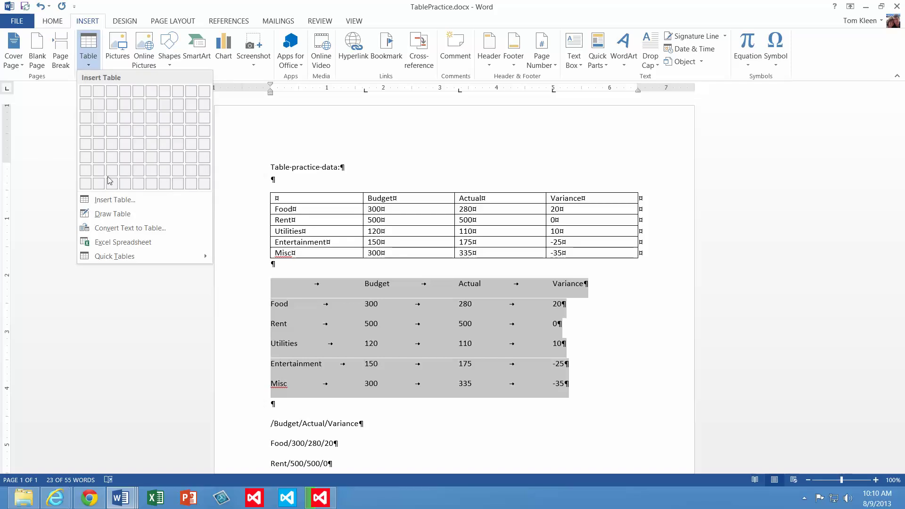
left_click(129, 228)
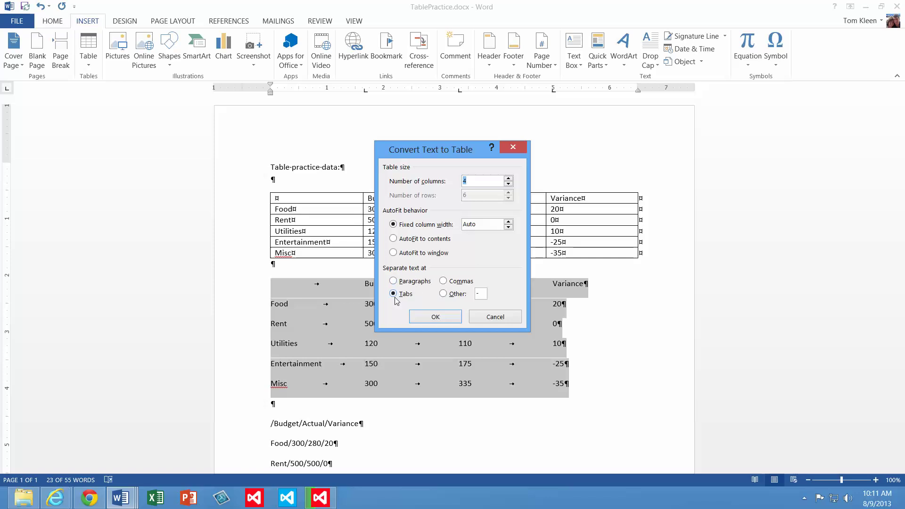
left_click(435, 318)
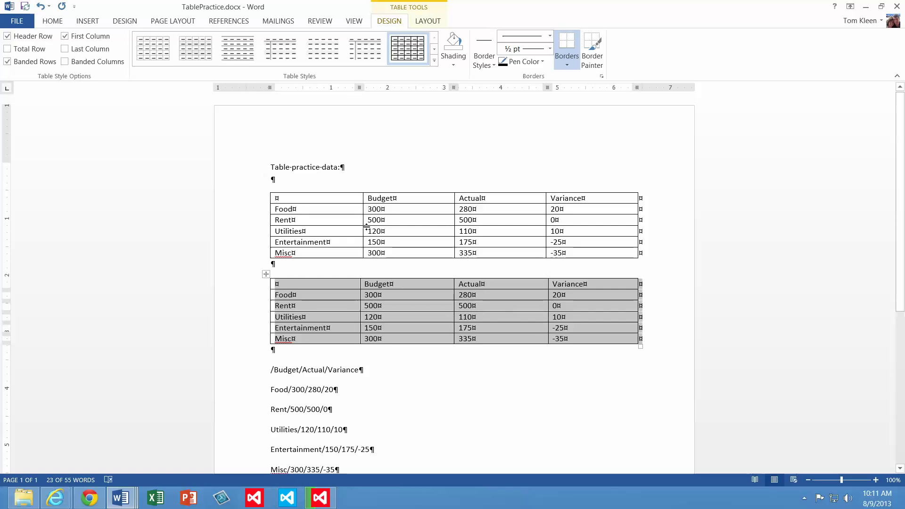
left_click(411, 367)
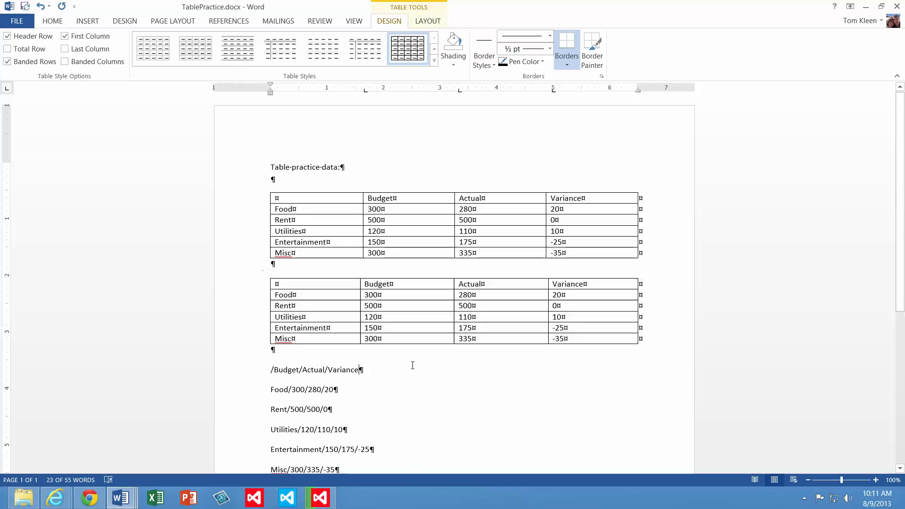
scroll(412, 366, "down", 4)
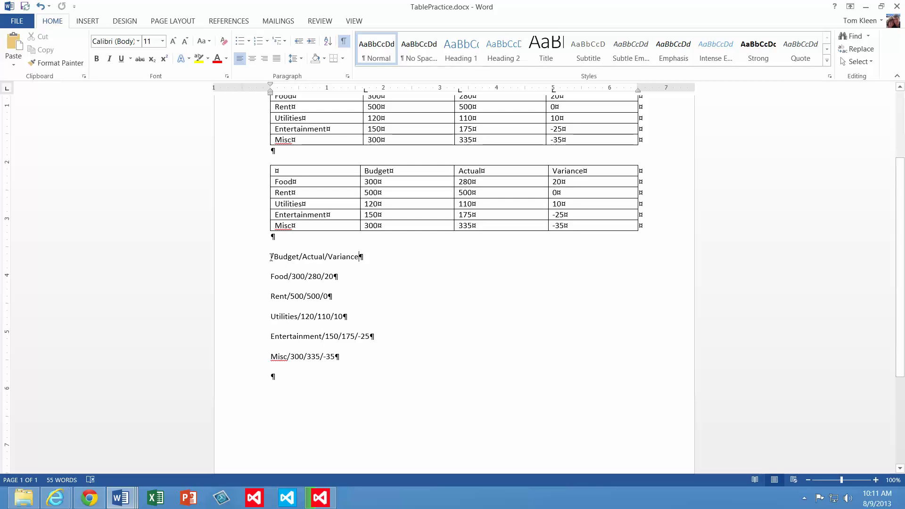
- Convert the slash-separated budget lines to a 4-column table using '/' as the separator
left_click_drag(272, 257, 368, 368)
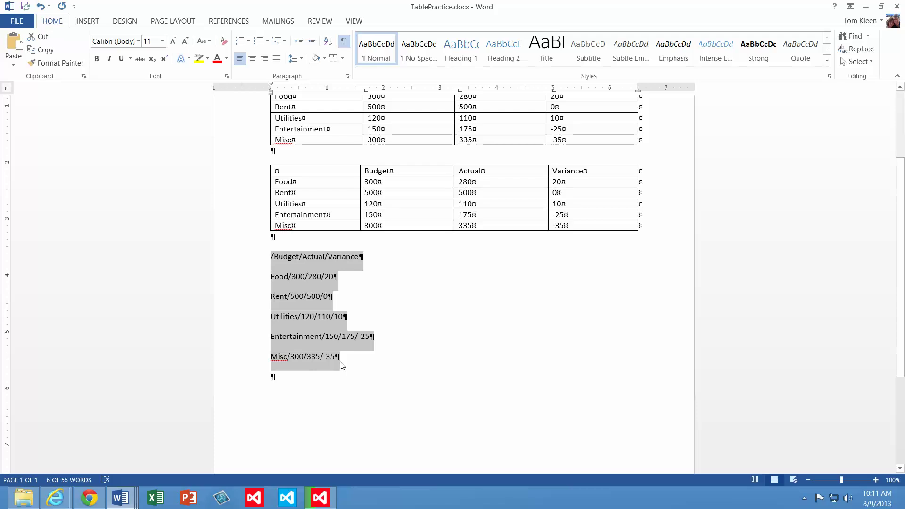
left_click(89, 24)
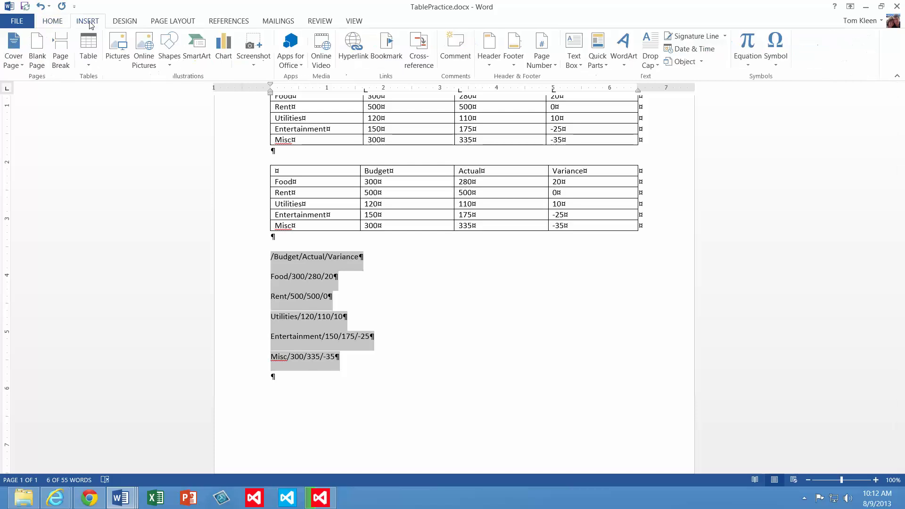
left_click(88, 66)
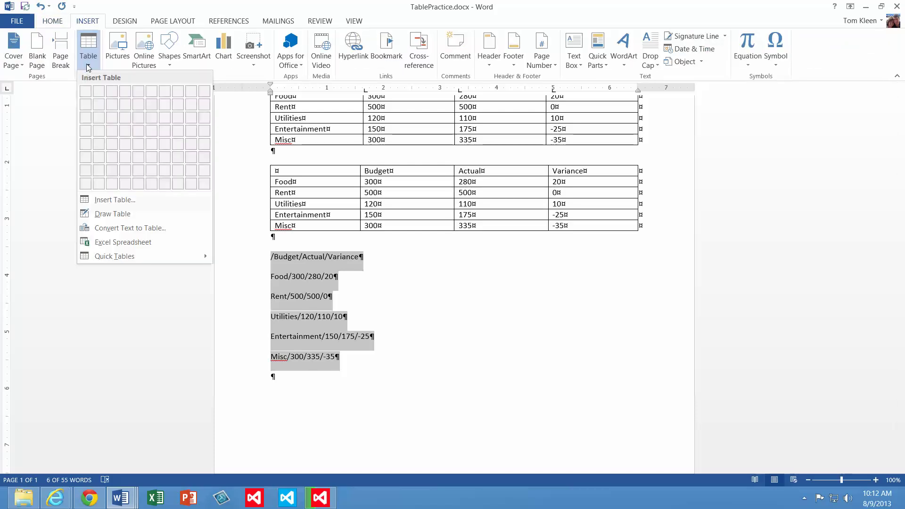
left_click(115, 228)
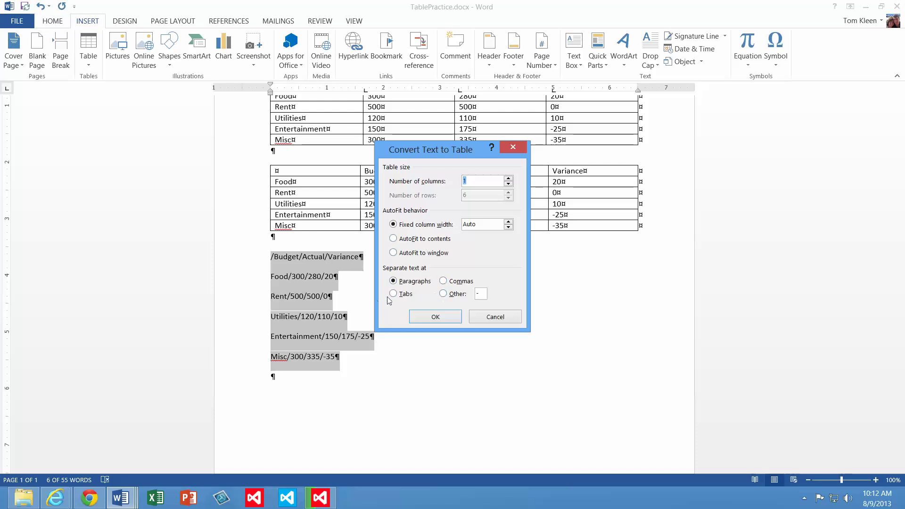
left_click(444, 293)
type("/")
left_click(444, 317)
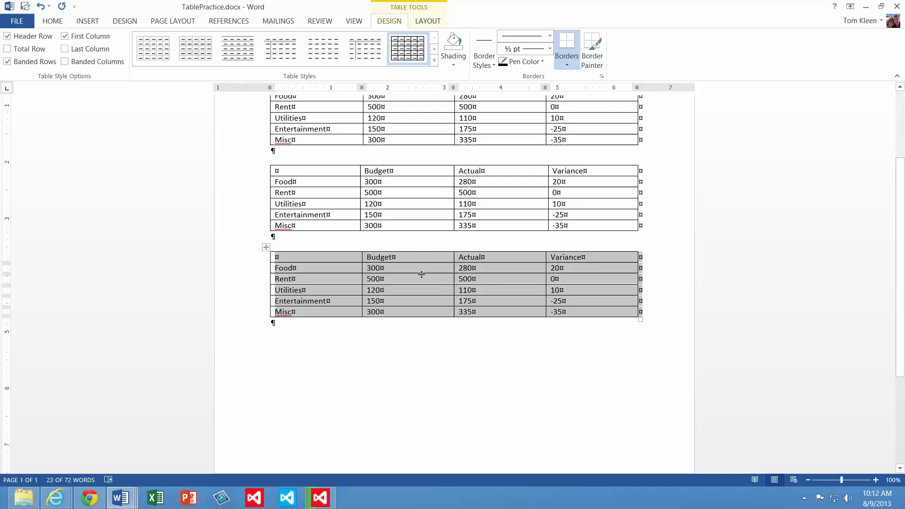
scroll(421, 274, "up", 2)
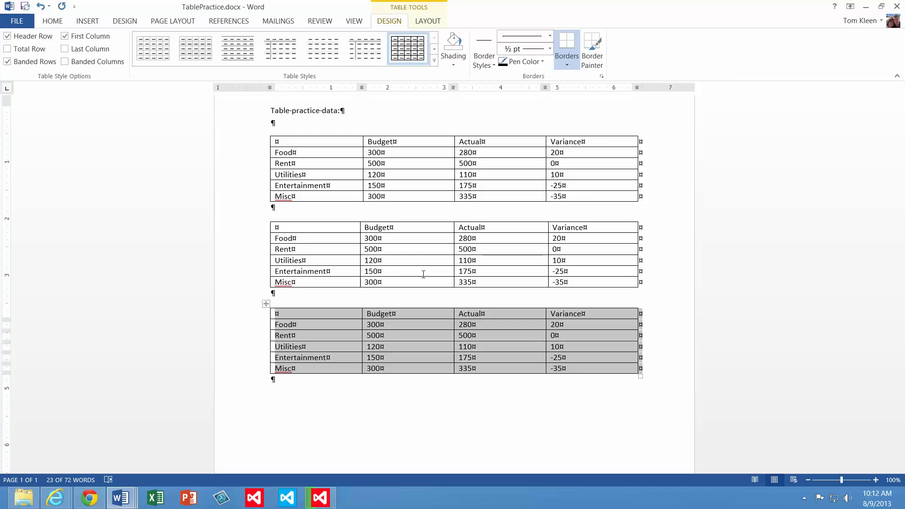
- Create a new blank document and insert a 4-column by 6-row table from the grid
key("ctrl+n")
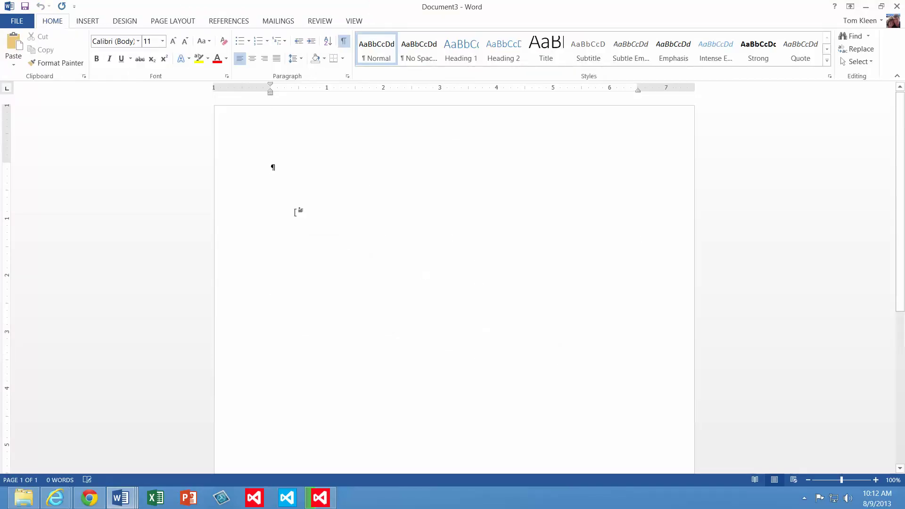
left_click(88, 21)
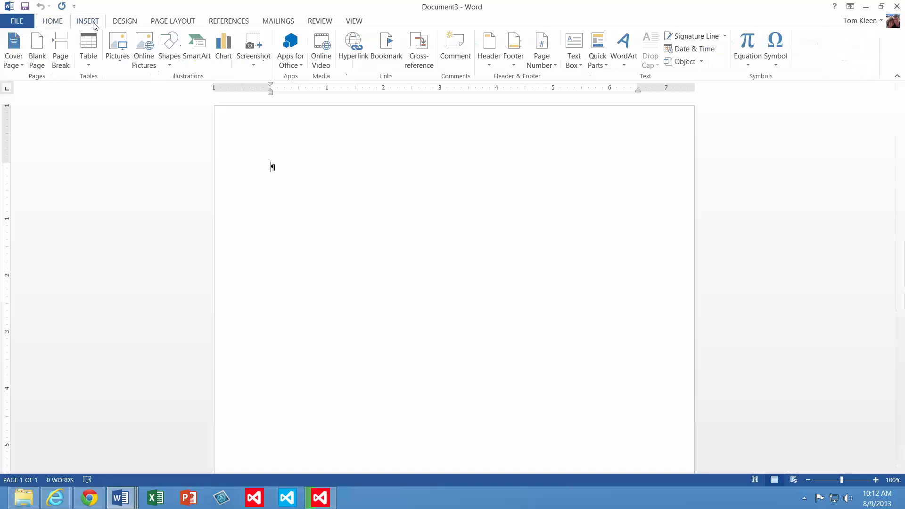
left_click(89, 66)
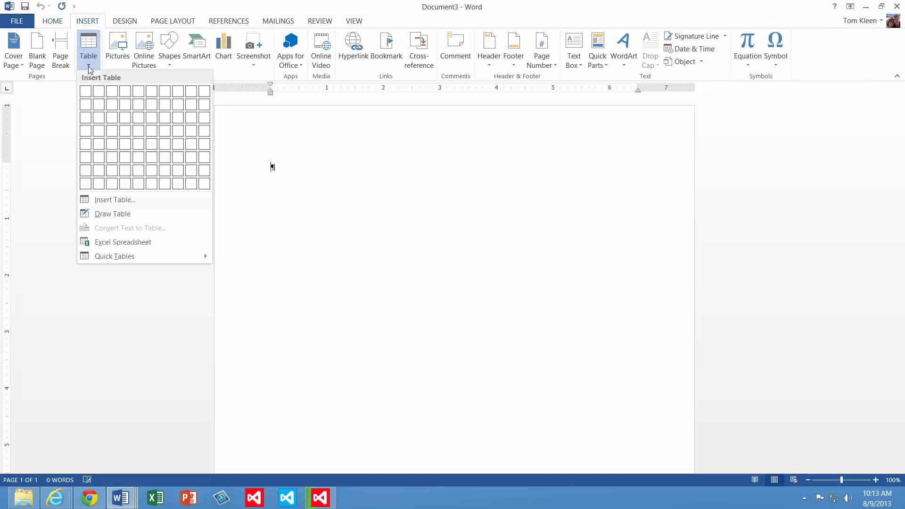
left_click(127, 157)
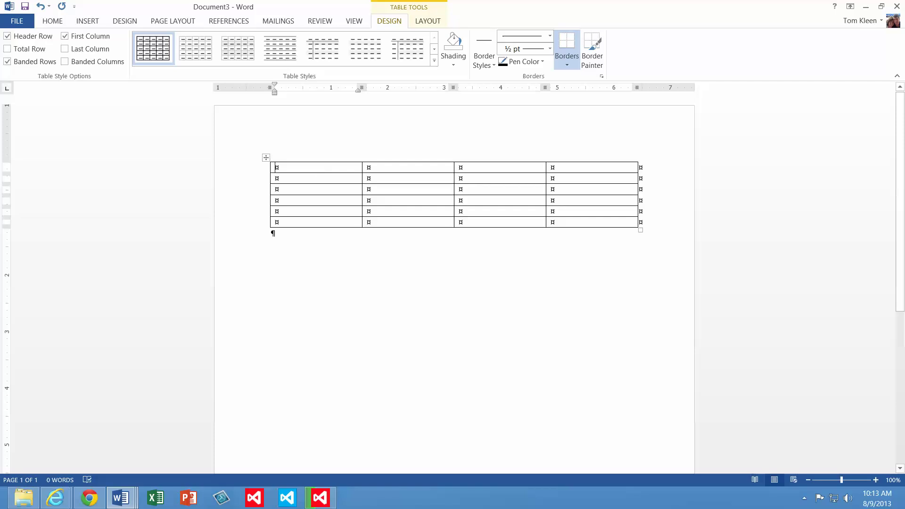
- Type 'jkljkl' into the table's first cell and add a second line
type("jkljkl")
key("Return")
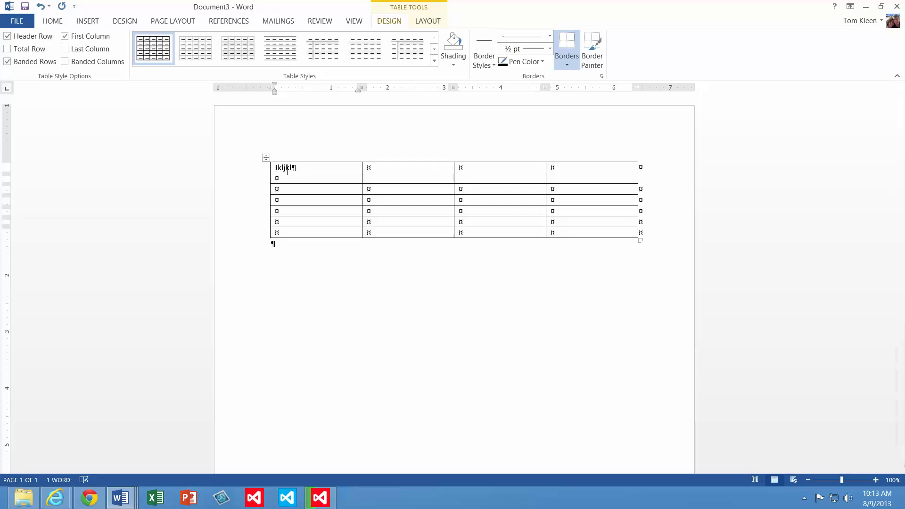